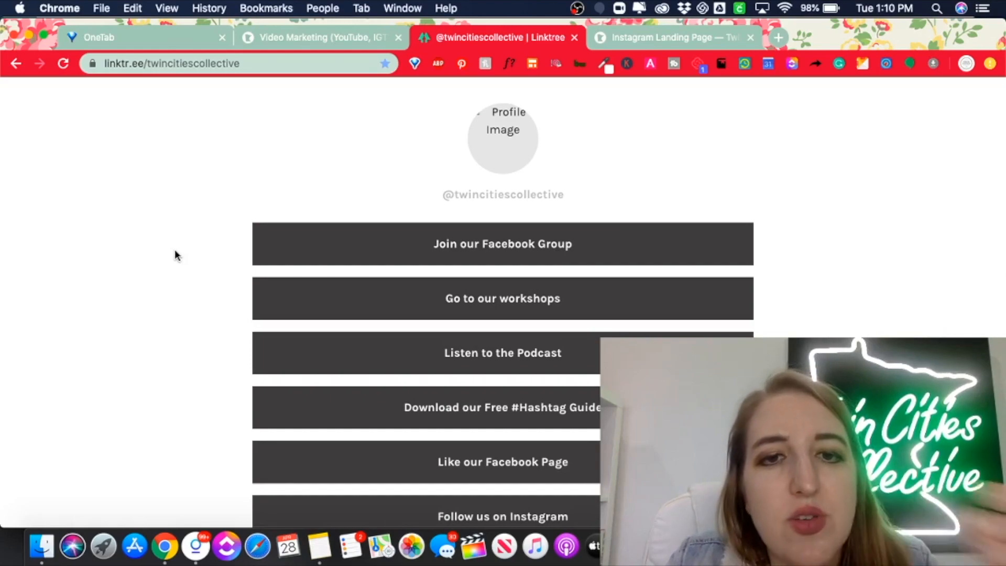
Review the list of links on the Linktree page, and switch to the live Instagram landing page
scroll(174, 249, down, 3)
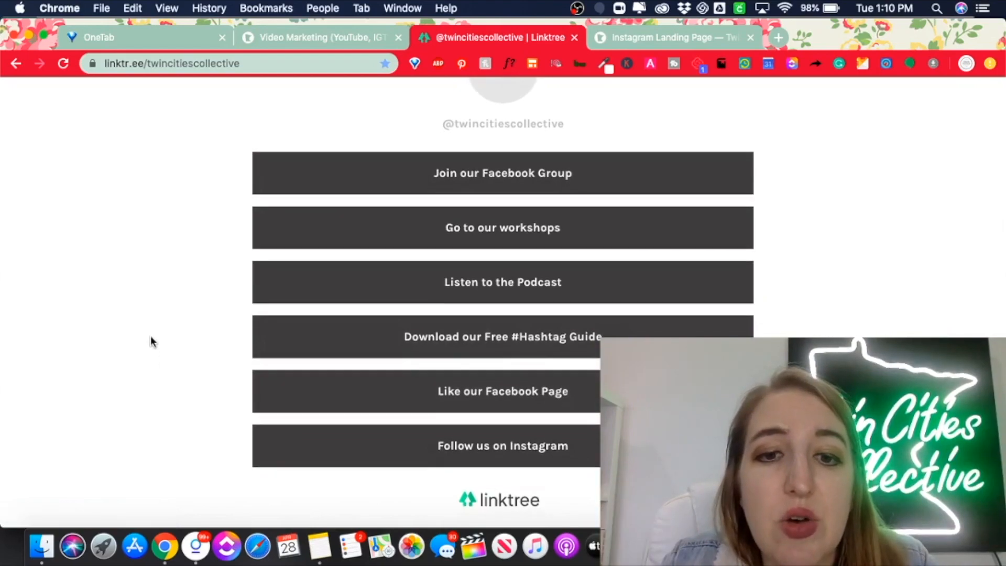
scroll(166, 460, up, 3)
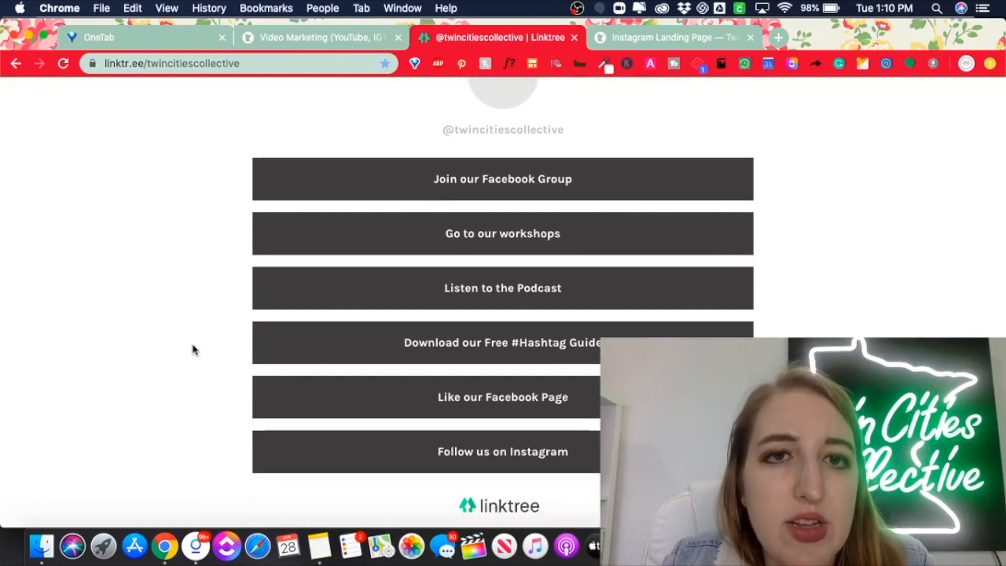
click(640, 40)
scroll(757, 238, up, 10)
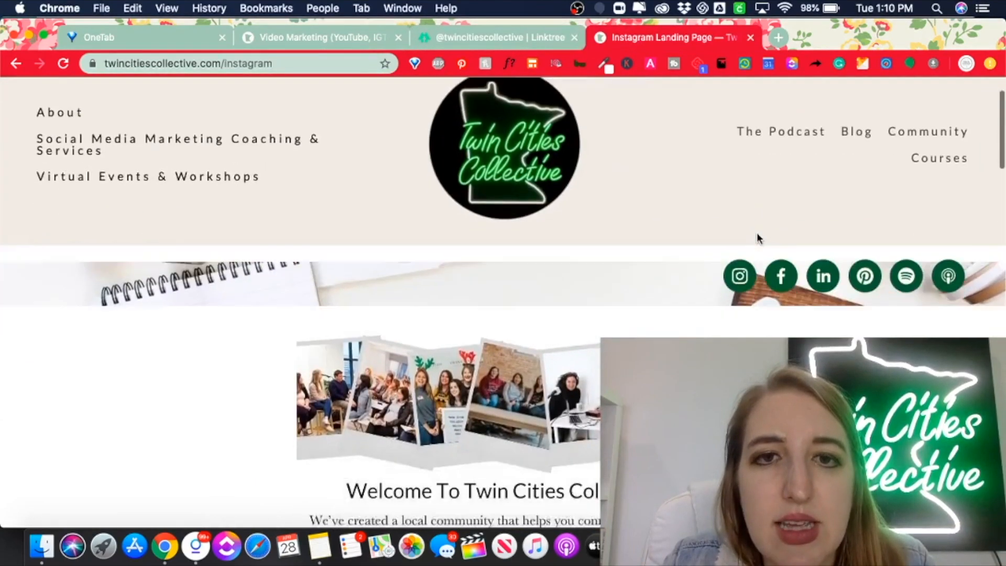
Examine the Instagram landing page's header, welcome text, link buttons and social icons
scroll(768, 314, down, 3)
scroll(768, 327, down, 3)
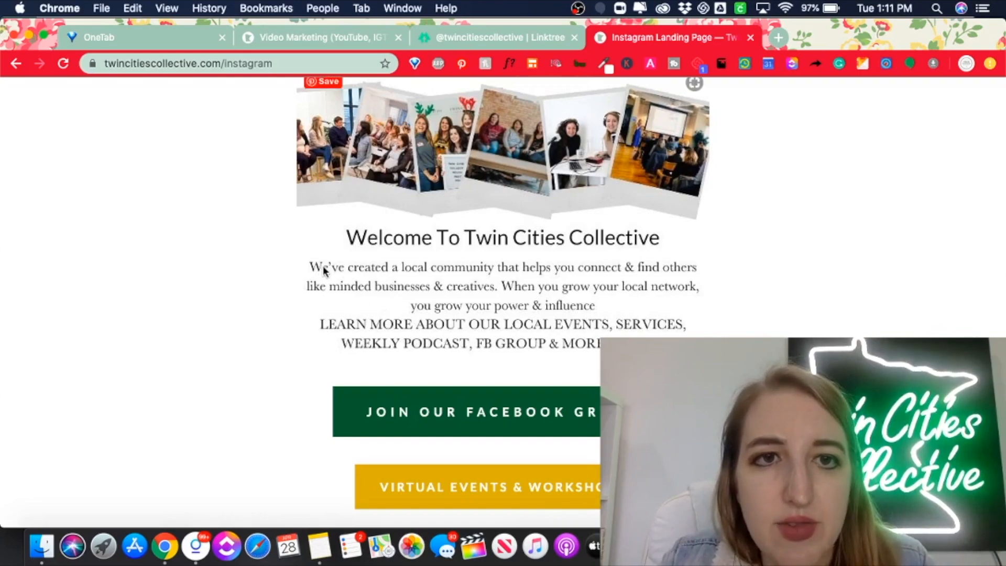
scroll(219, 299, down, 5)
scroll(239, 337, down, 2)
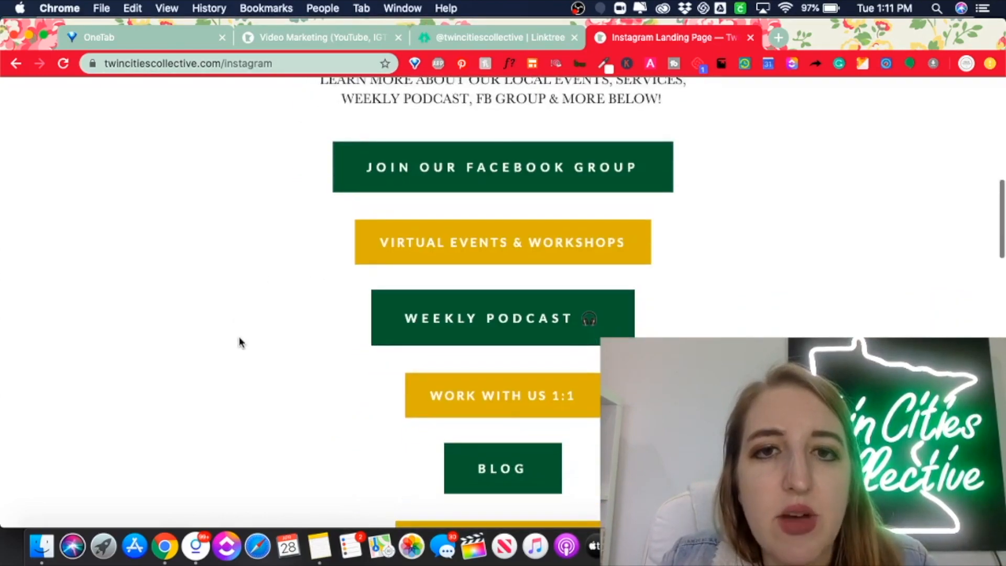
scroll(239, 342, down, 3)
scroll(239, 342, up, 2)
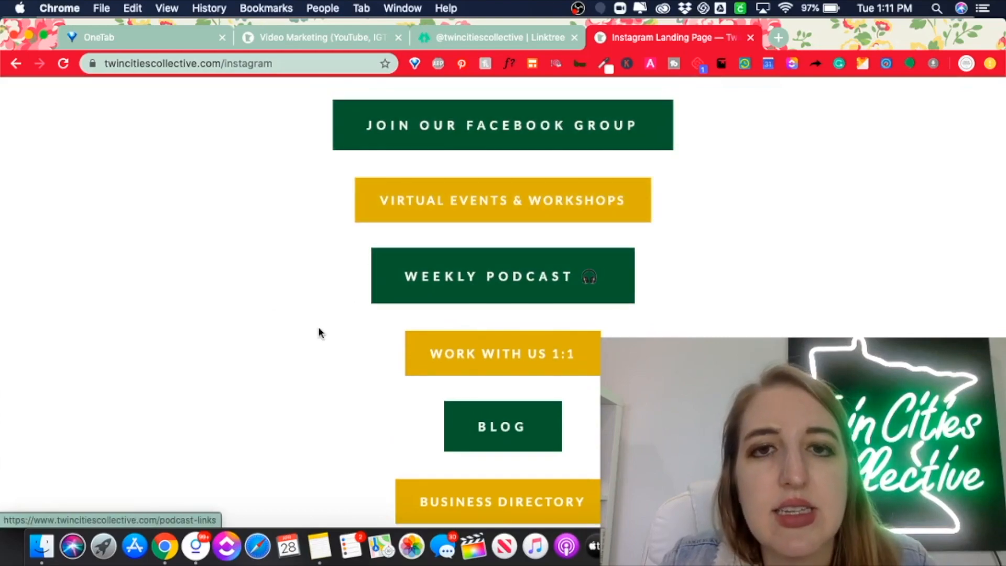
scroll(321, 355, down, 3)
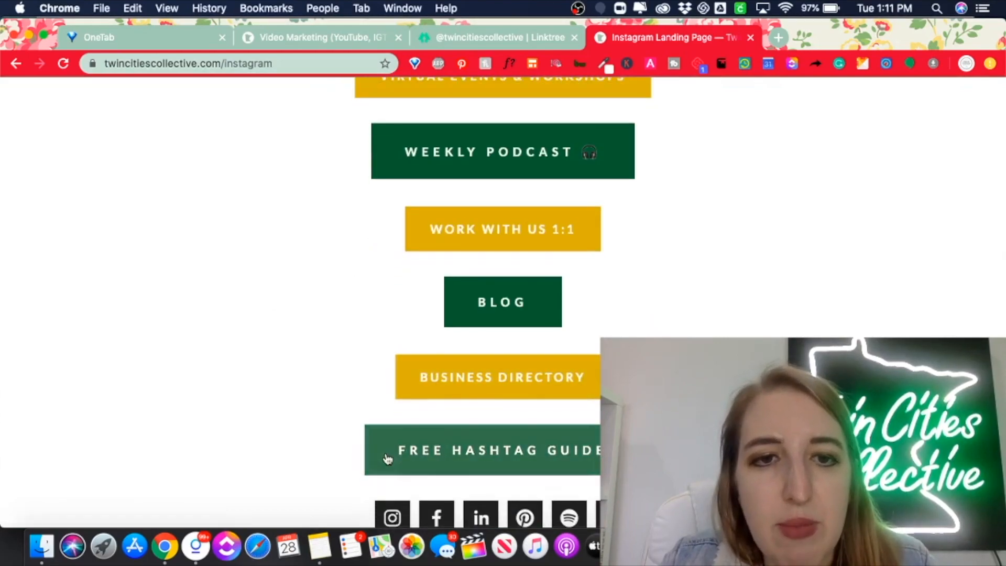
scroll(284, 394, down, 2)
scroll(284, 394, up, 3)
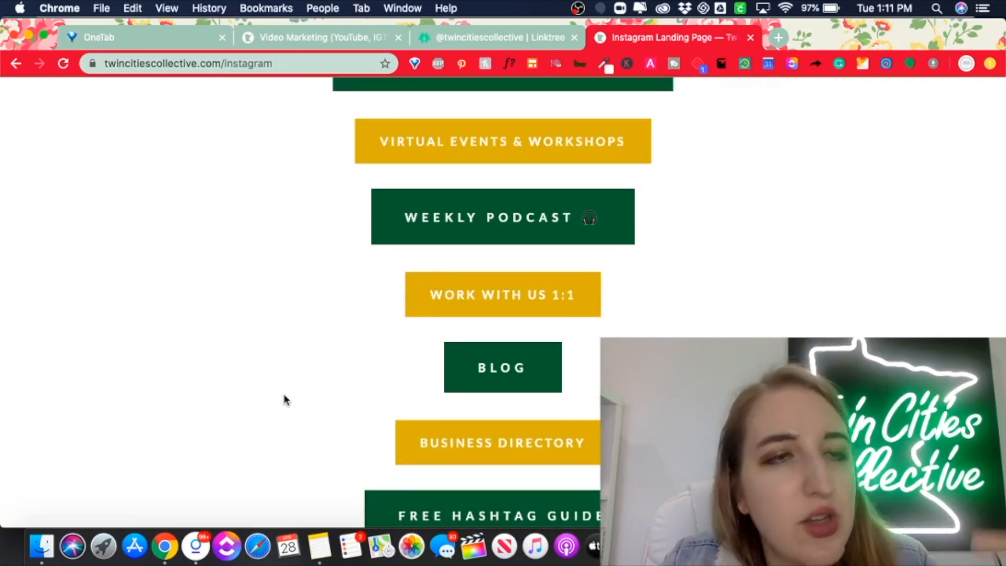
scroll(284, 401, down, 4)
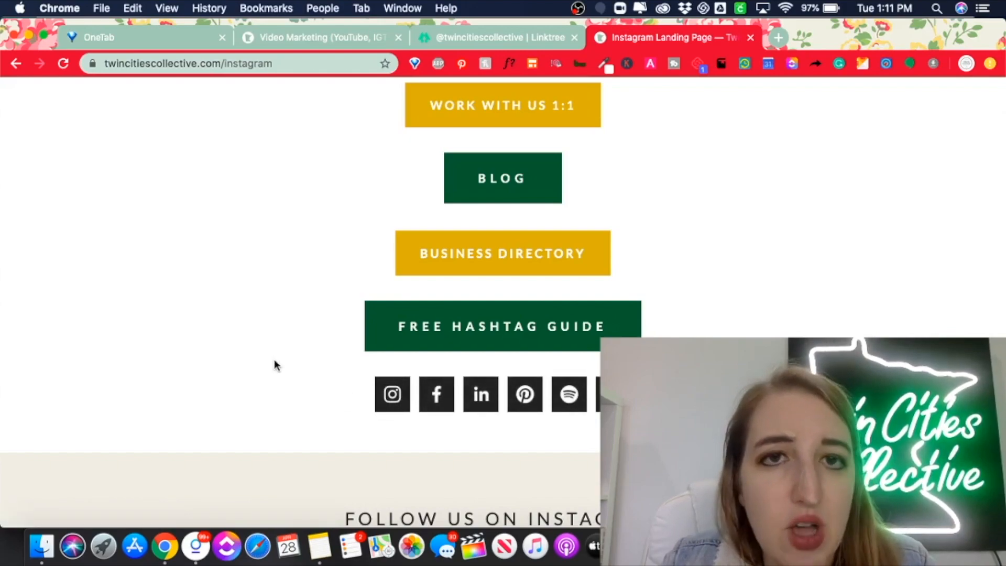
scroll(275, 359, down, 3)
scroll(274, 352, up, 10)
scroll(275, 354, up, 6)
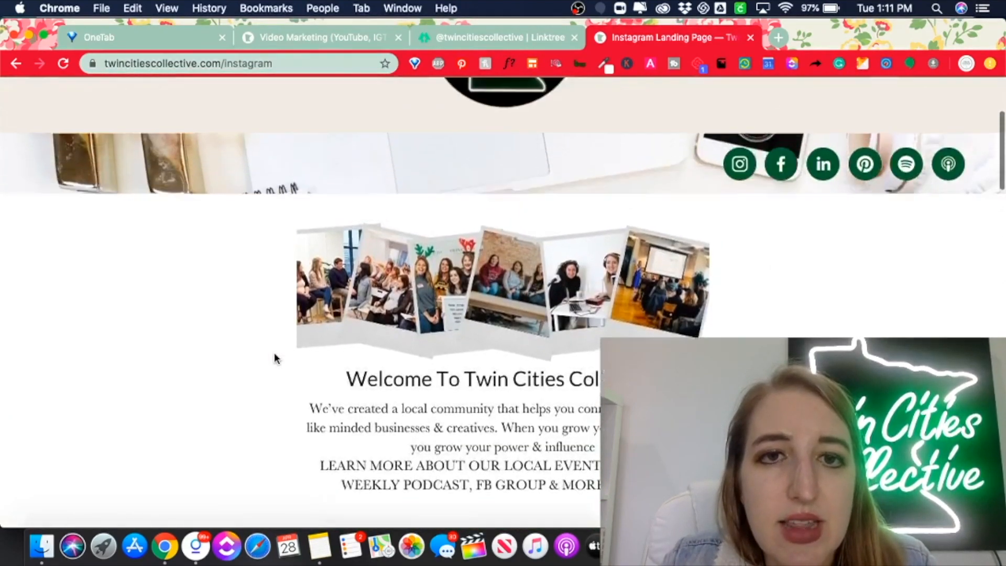
scroll(278, 417, down, 12)
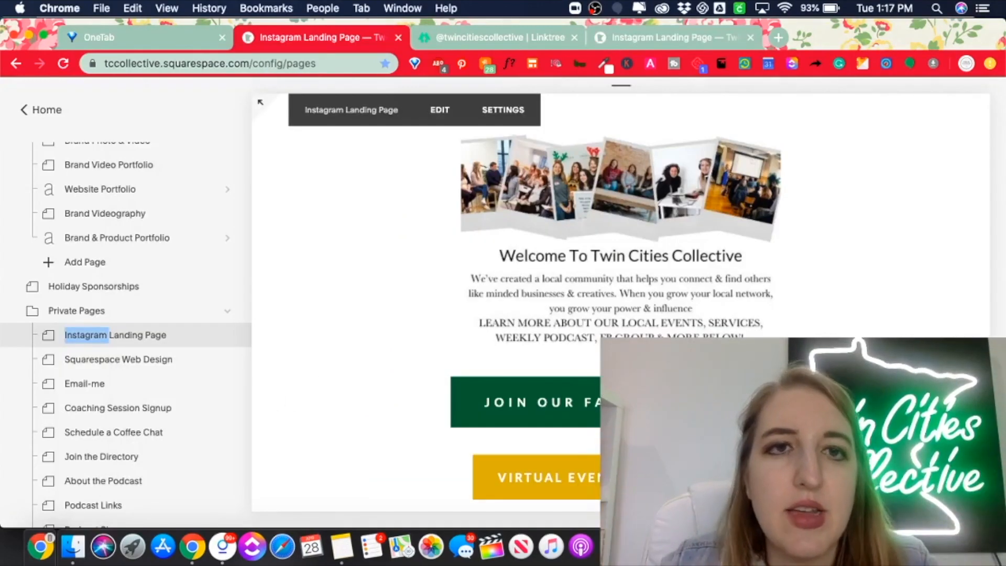
Open the content of the Instagram Landing Page for editing in Squarespace
scroll(458, 236, up, 3)
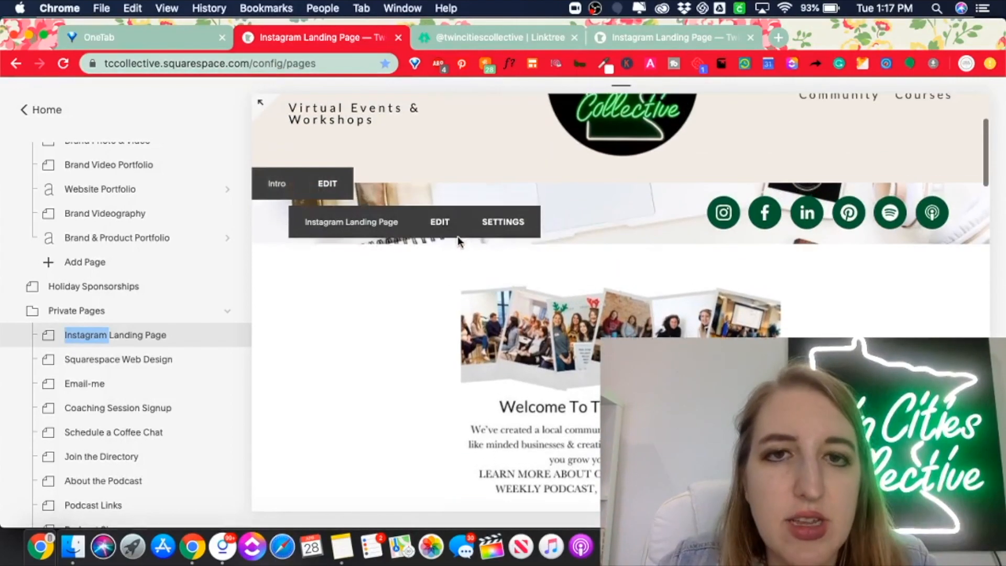
mouse_move(443, 270)
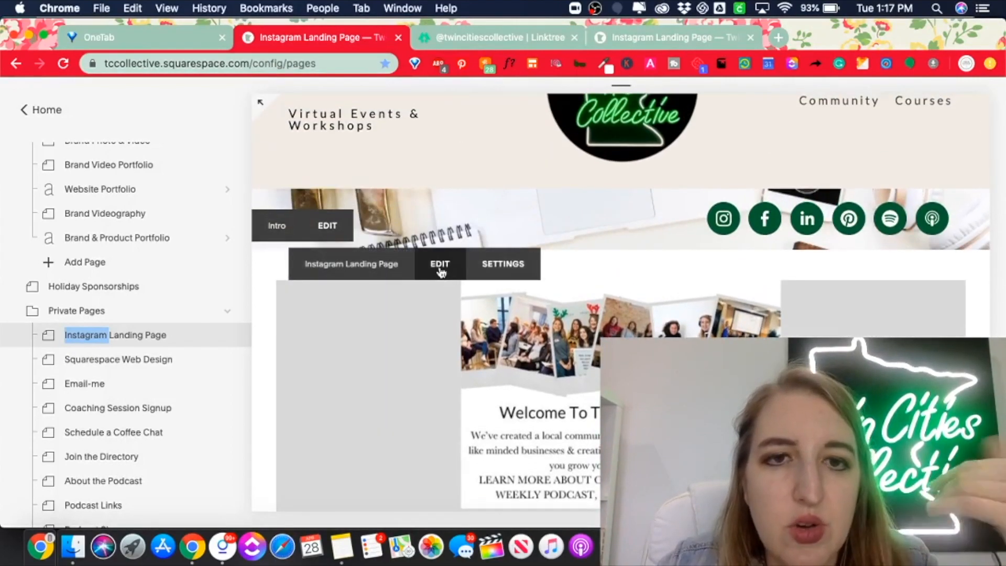
click(441, 264)
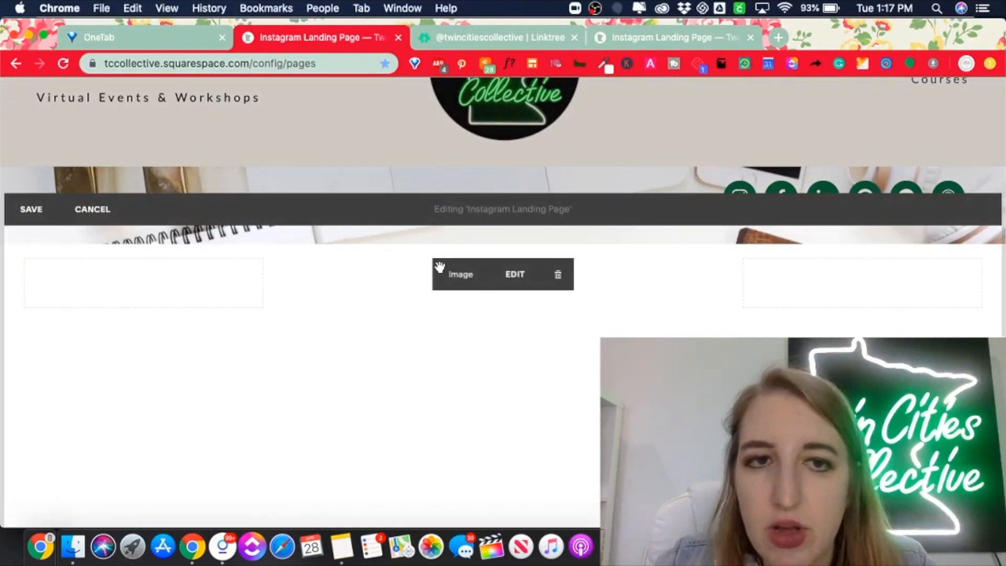
View the content blocks available for insertion between the welcome text and the Facebook group button
scroll(297, 360, down, 5)
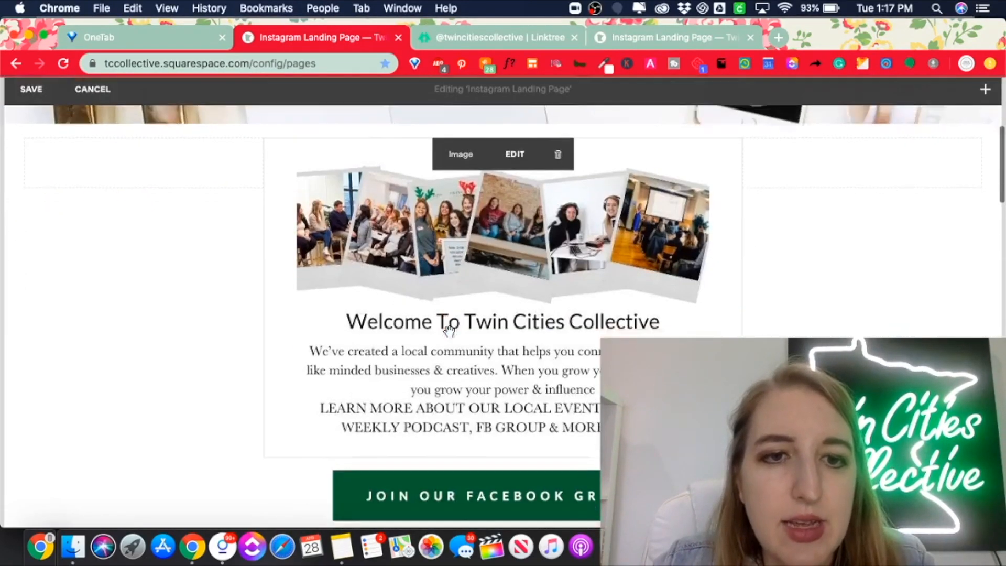
mouse_move(264, 356)
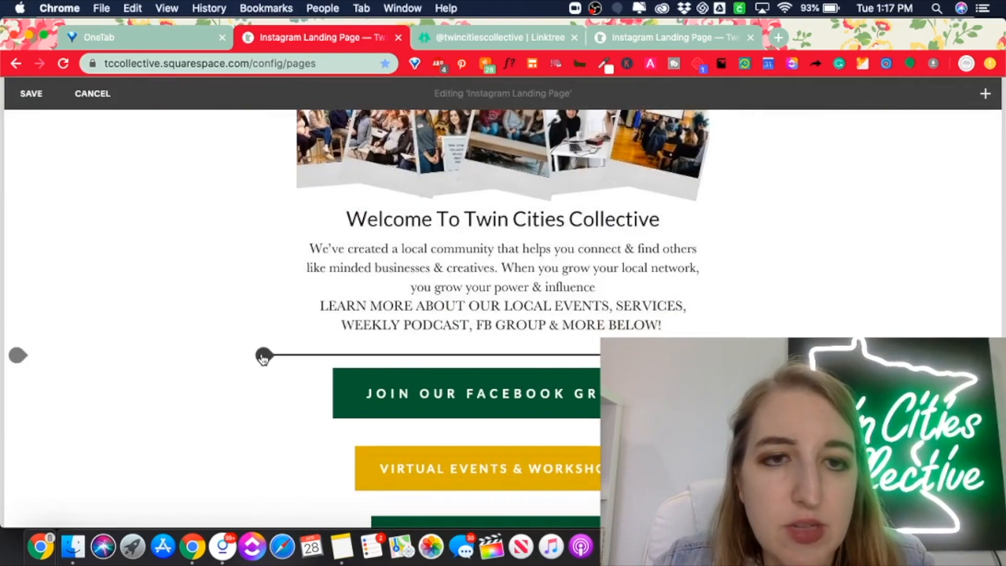
click(264, 357)
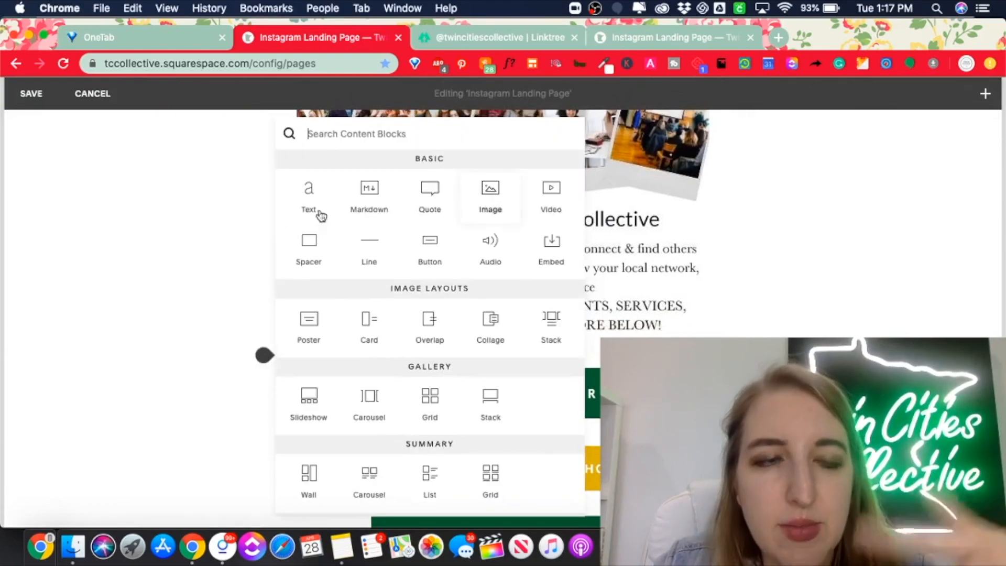
click(227, 238)
Add a spacer block below the existing empty block on the left side of the photo collage
scroll(450, 199, down, 3)
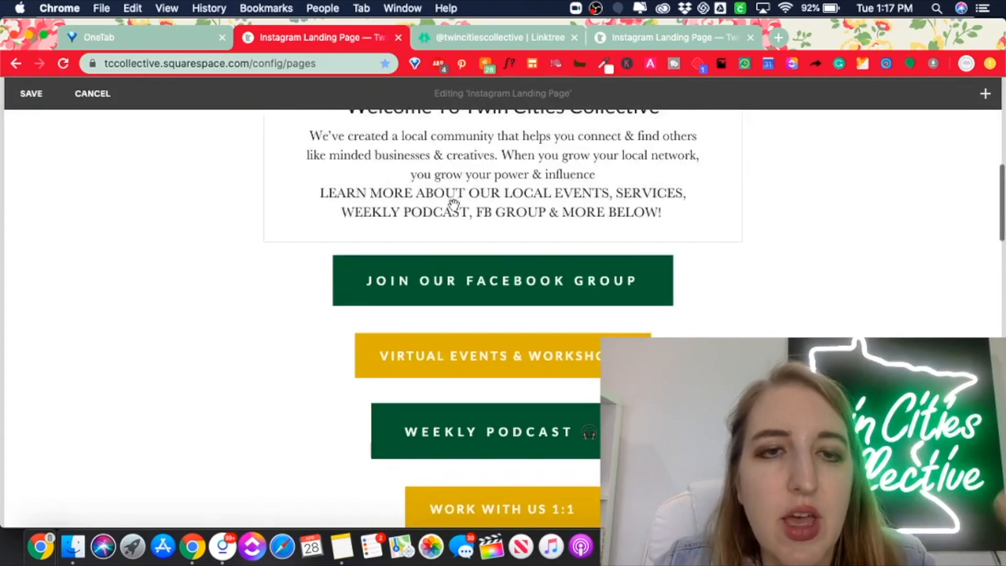
scroll(420, 202, up, 8)
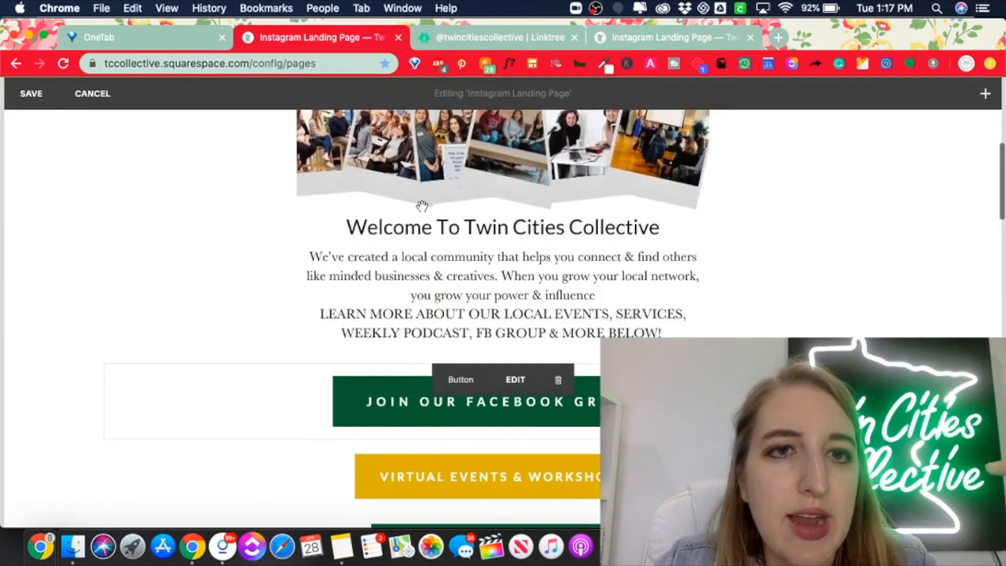
scroll(225, 188, up, 1)
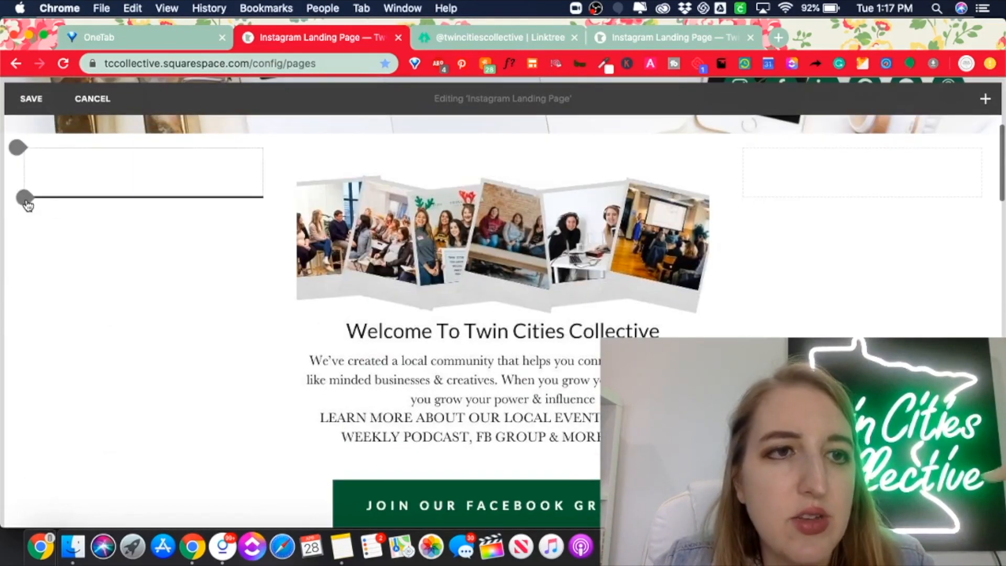
click(24, 199)
text(spa)
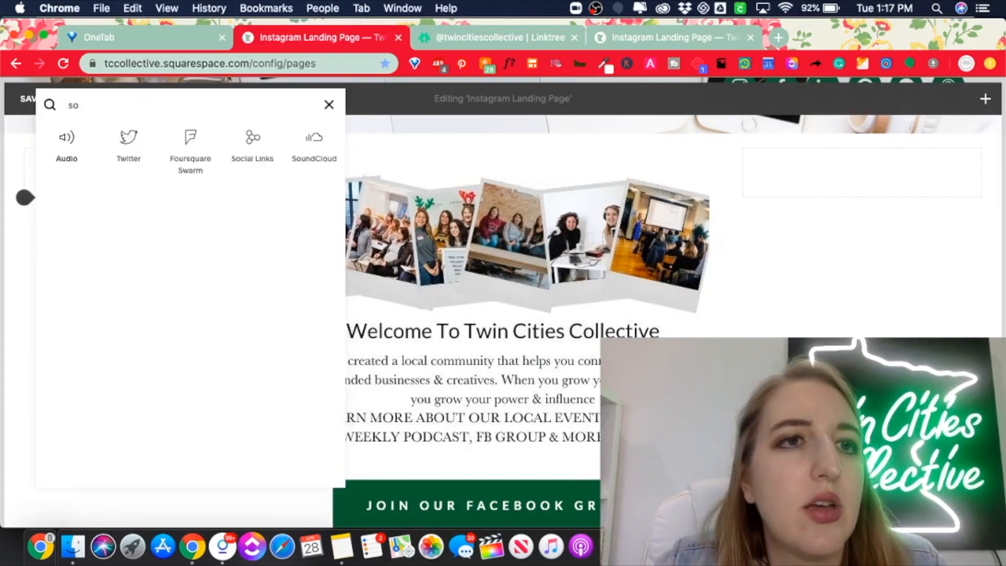
click(79, 139)
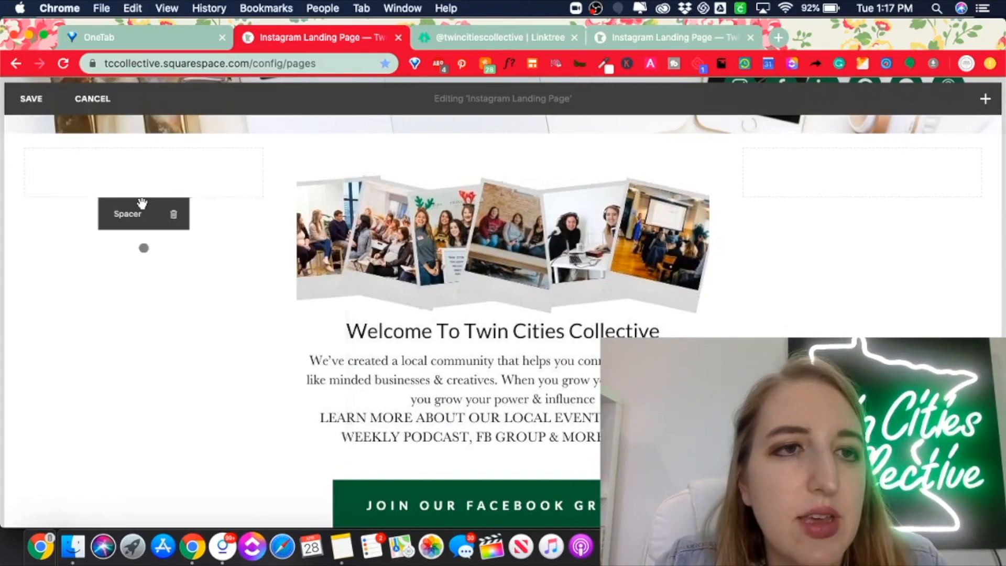
drag(262, 187, 292, 189)
mouse_move(289, 187)
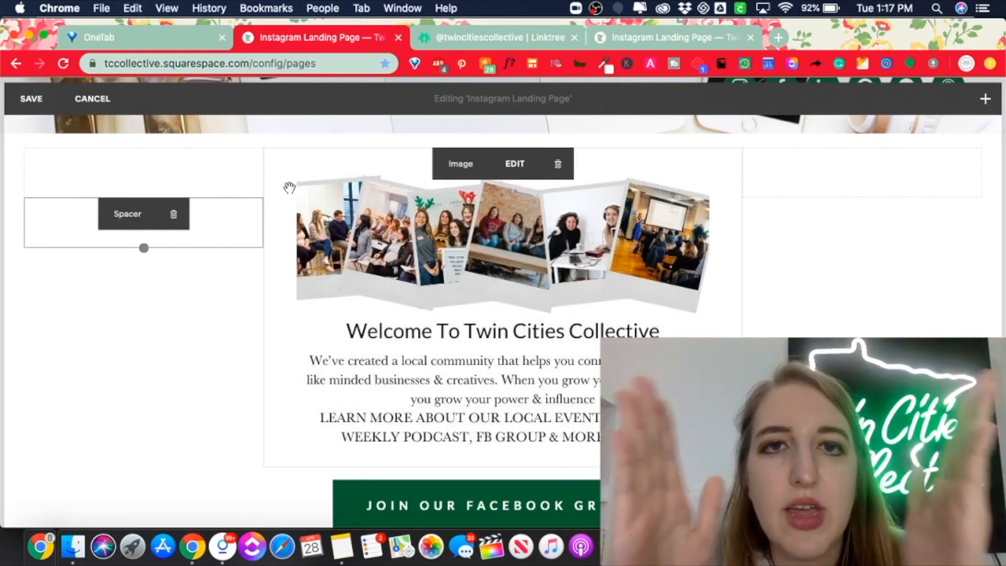
Delete the newly added spacer block beside the photo collage
click(174, 213)
click(237, 260)
Insert a button block between the welcome text and the Join Our Facebook Group button
scroll(233, 262, down, 4)
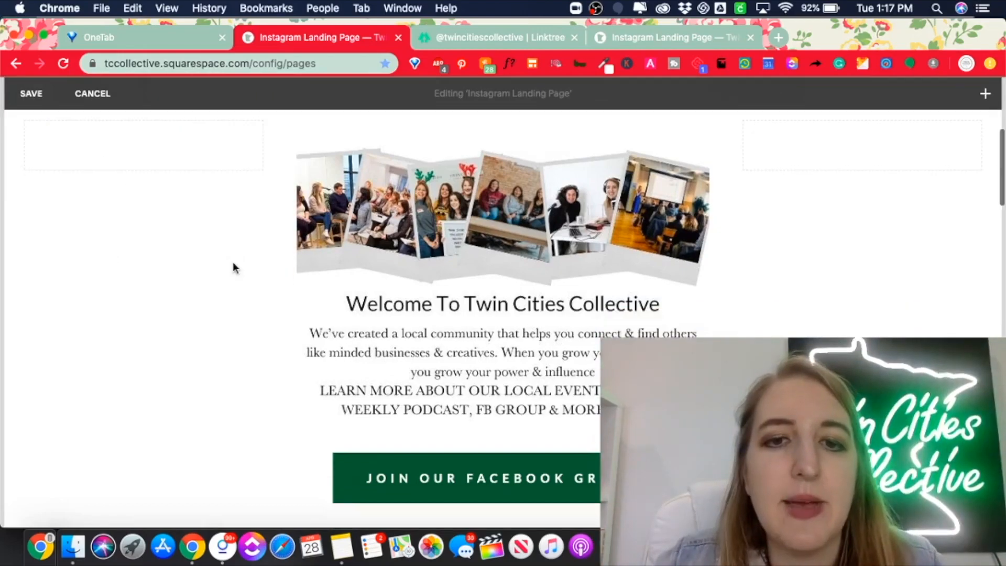
click(264, 288)
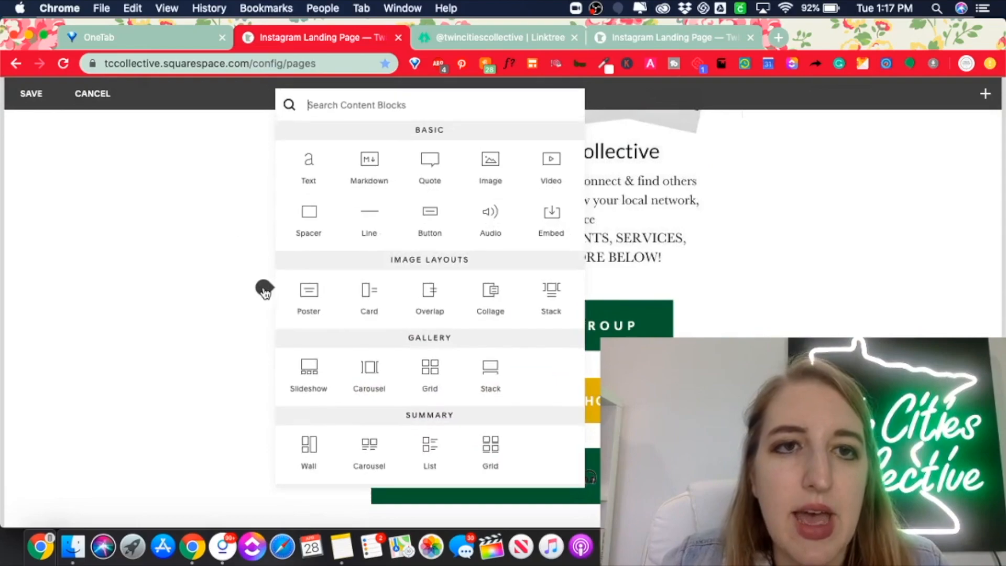
text(butt)
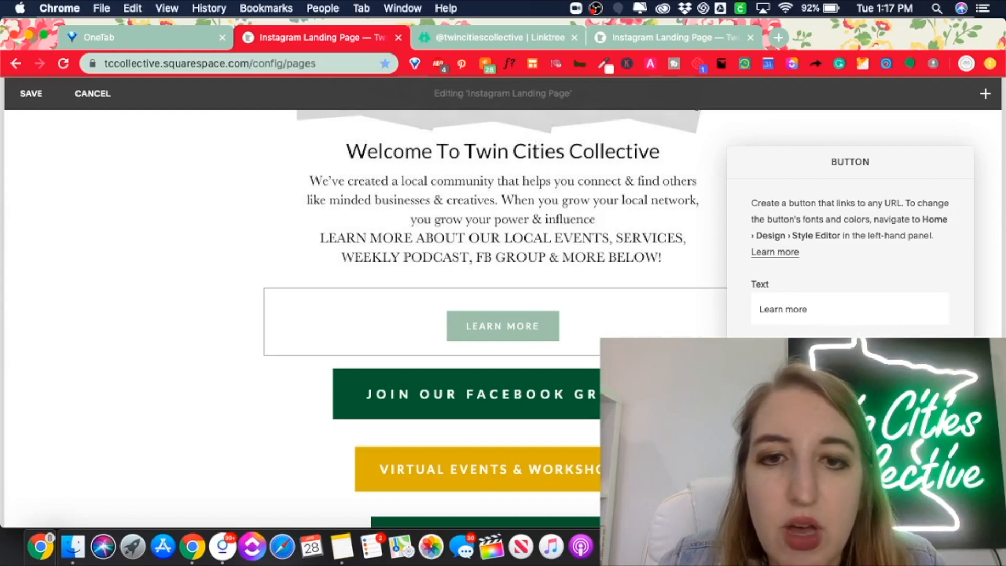
Set the new button's text to "Check out our shop"
drag(831, 313, 722, 308)
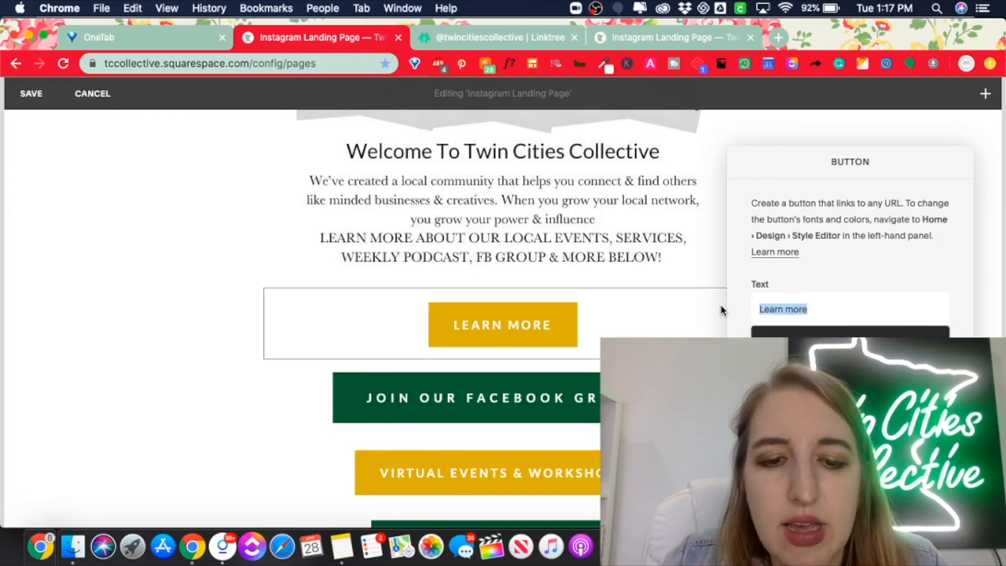
text(Chekc)
key(BackSpace)
key(BackSpace)
text(ck out our shoop)
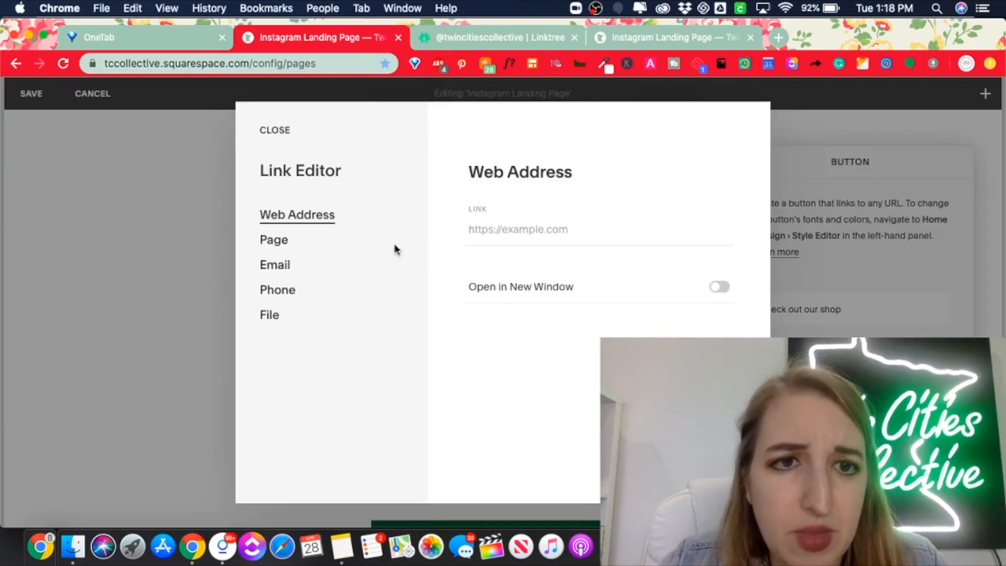
View the Page link option in the new button's link editor, and close the button settings
click(283, 245)
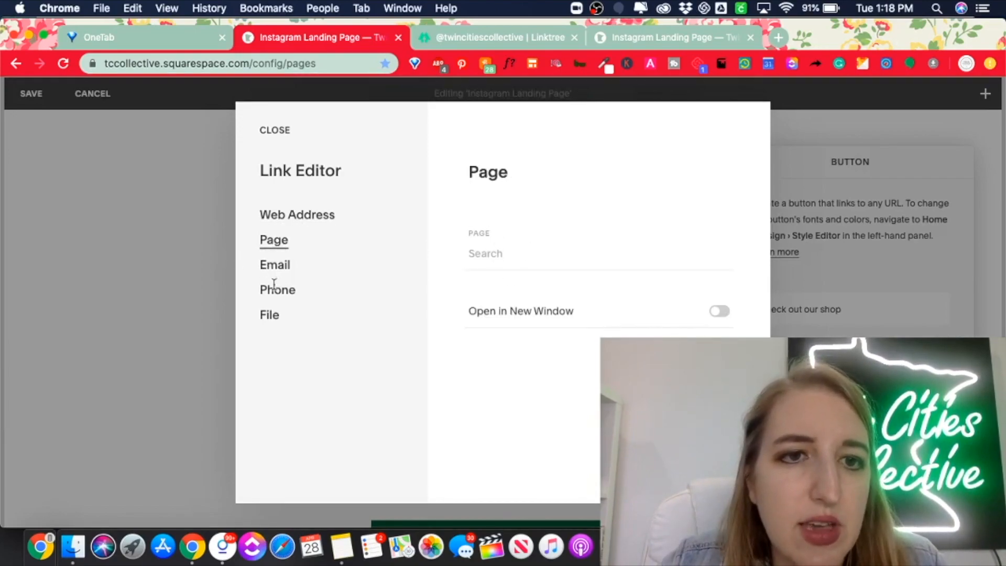
click(272, 132)
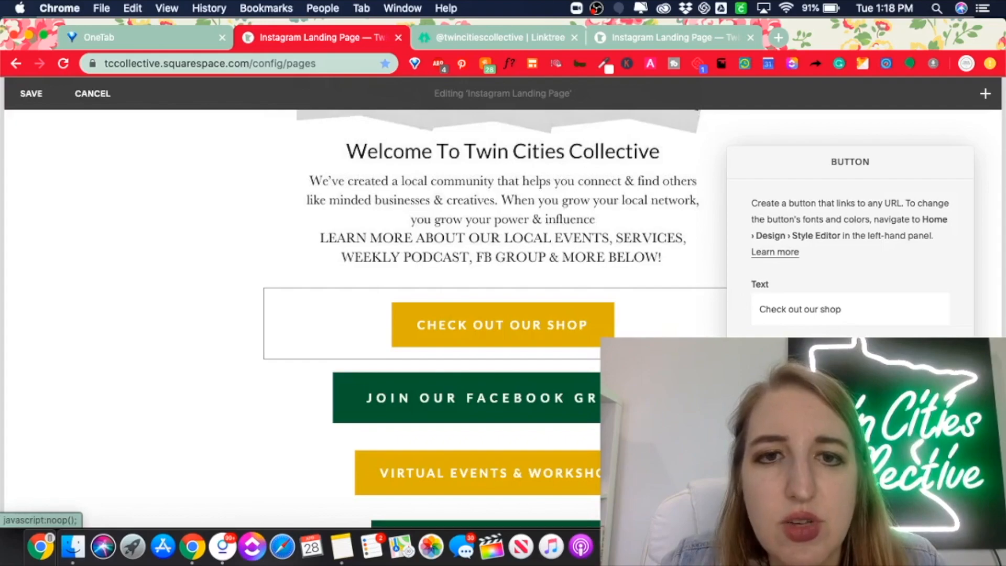
click(649, 330)
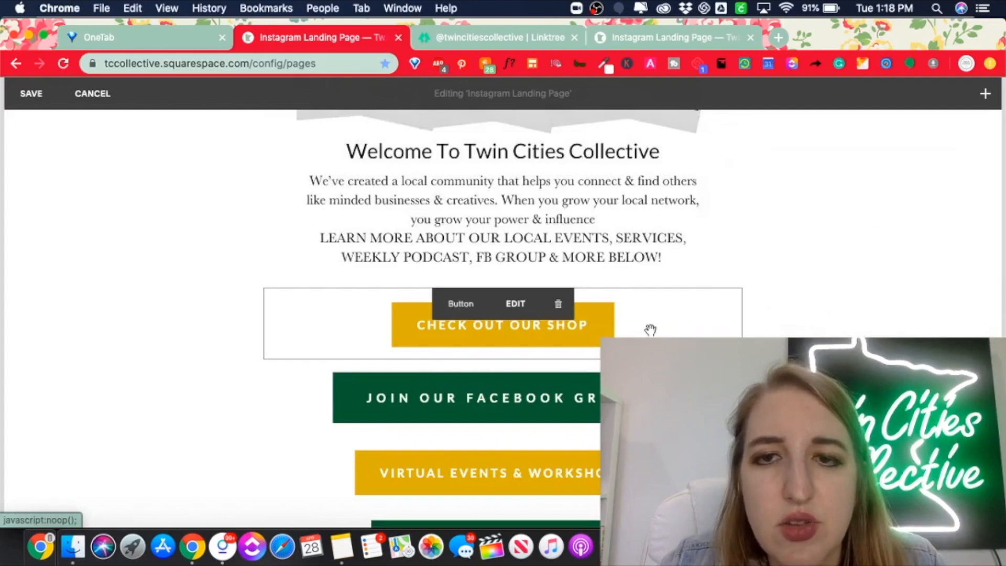
Delete the "Check out our shop" button block and save the landing page
click(560, 310)
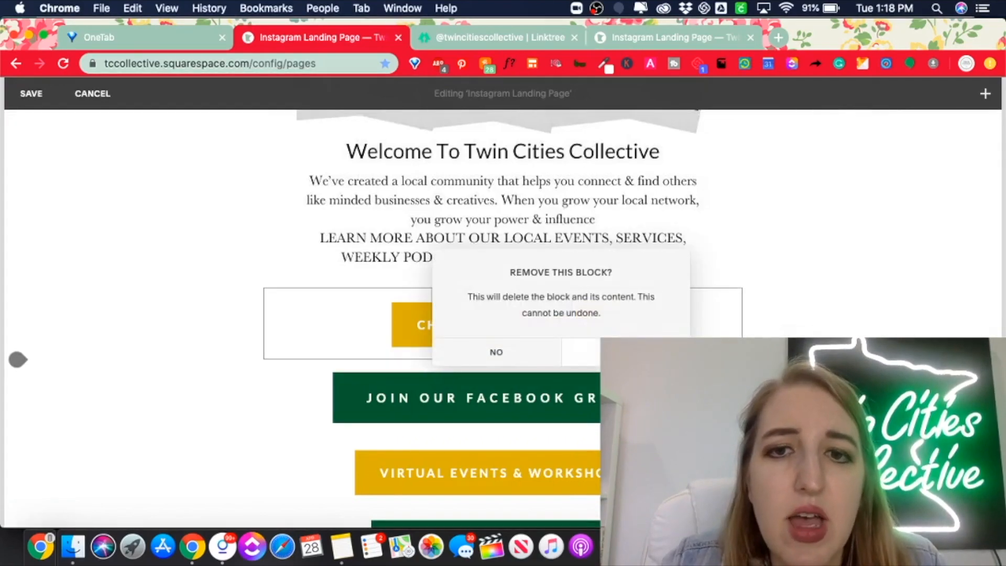
click(584, 347)
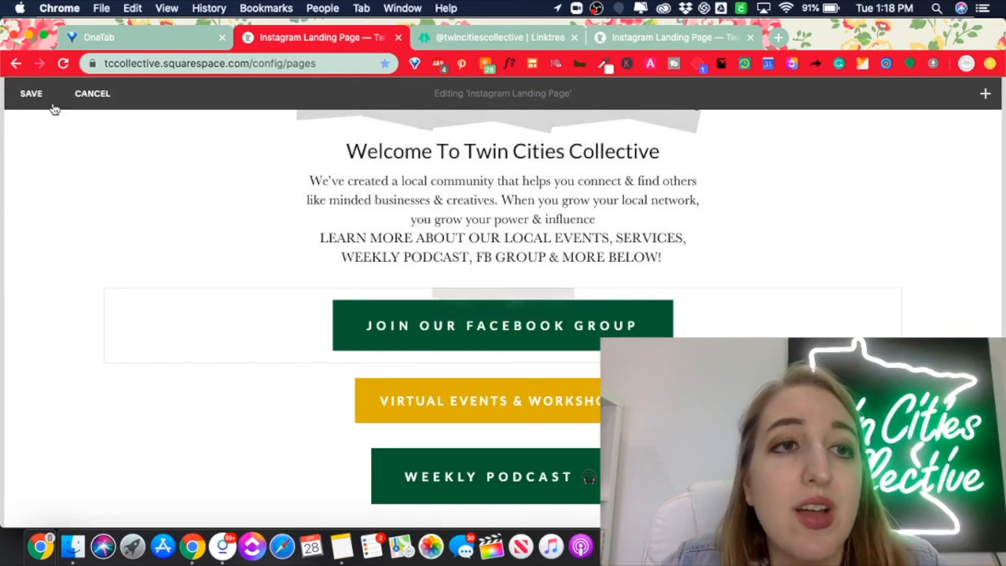
click(21, 99)
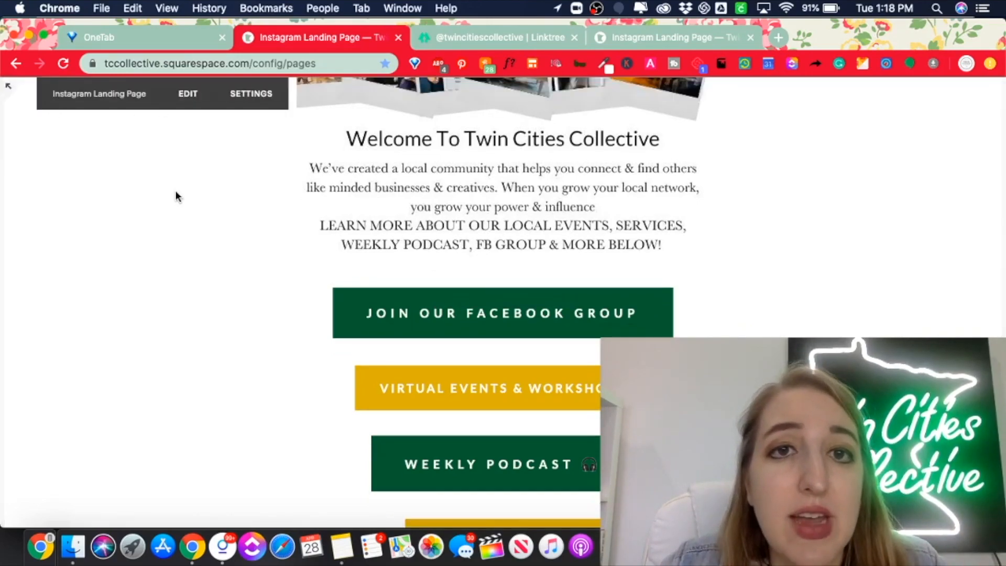